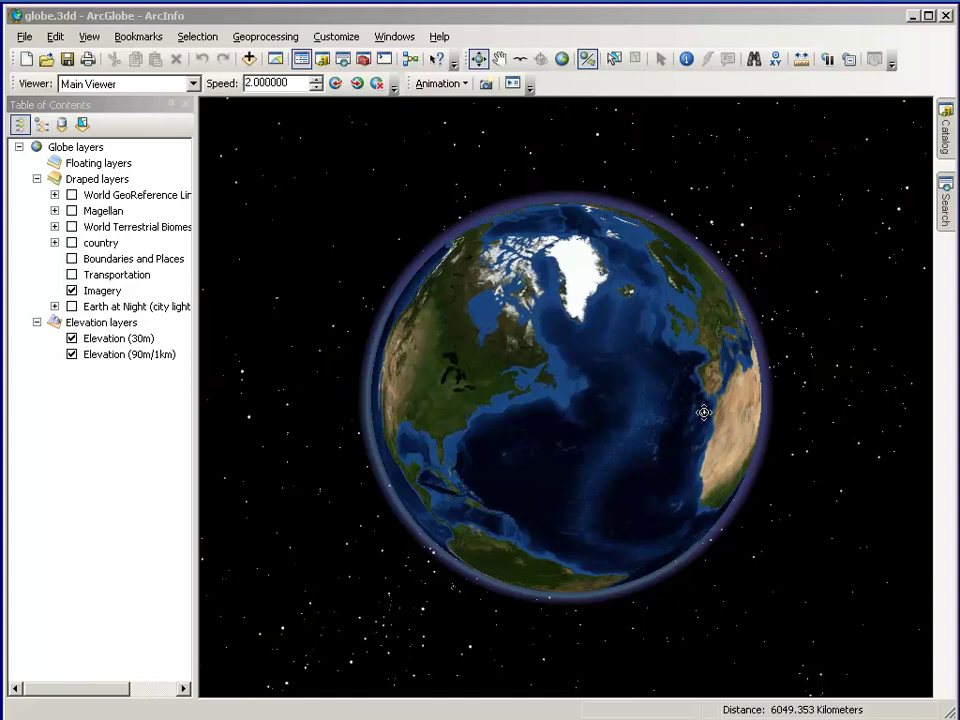
# - Rotate the globe past Greenland toward Africa and Europe, then zoom in over the Atlantic
pyautogui.moveTo(666, 438); pyautogui.dragTo(524, 379)
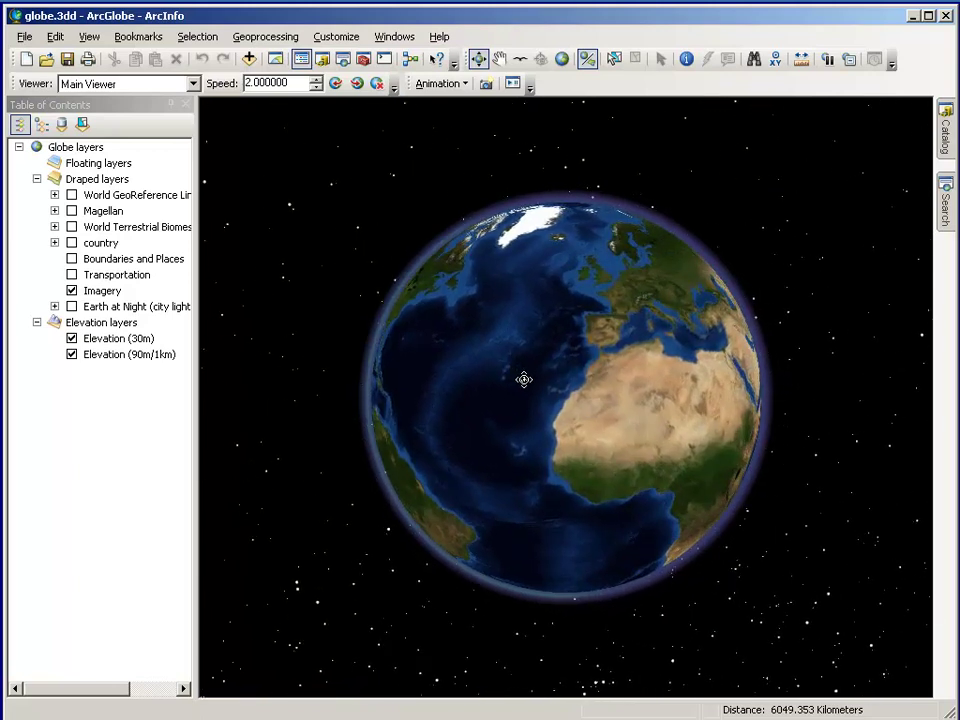
pyautogui.moveTo(631, 406); pyautogui.dragTo(547, 415)
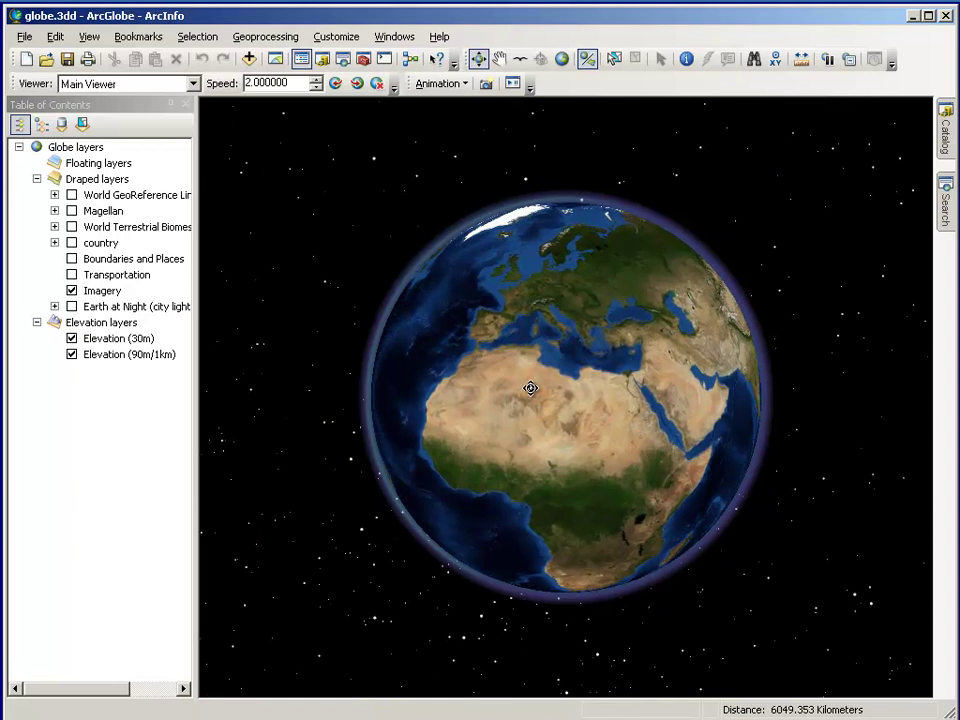
pyautogui.scroll(-2, 528, 384)
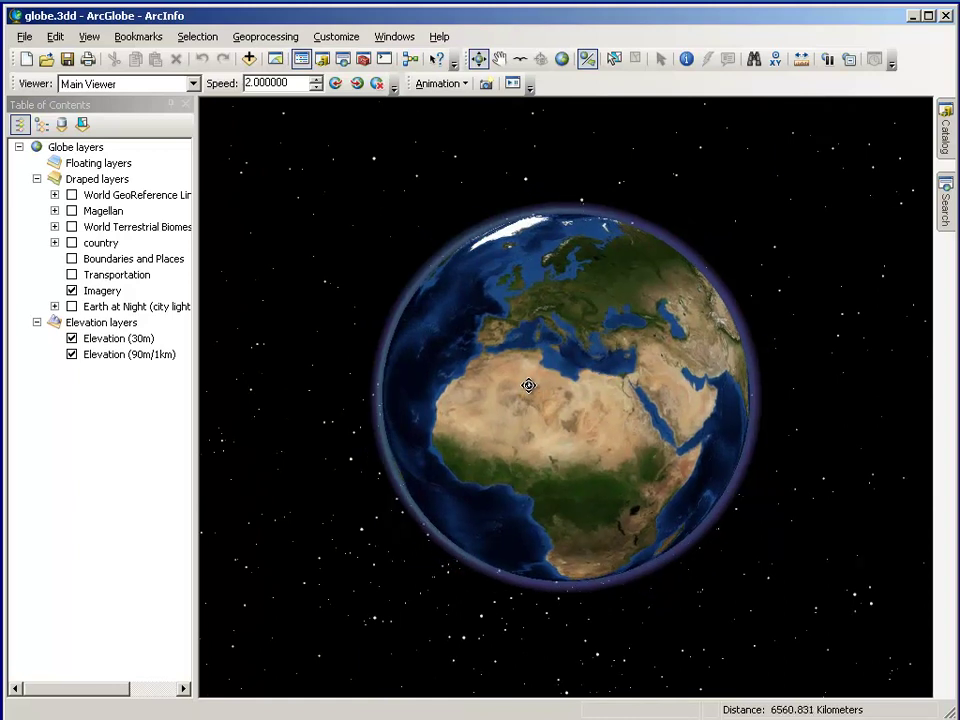
pyautogui.scroll(3, 527, 390)
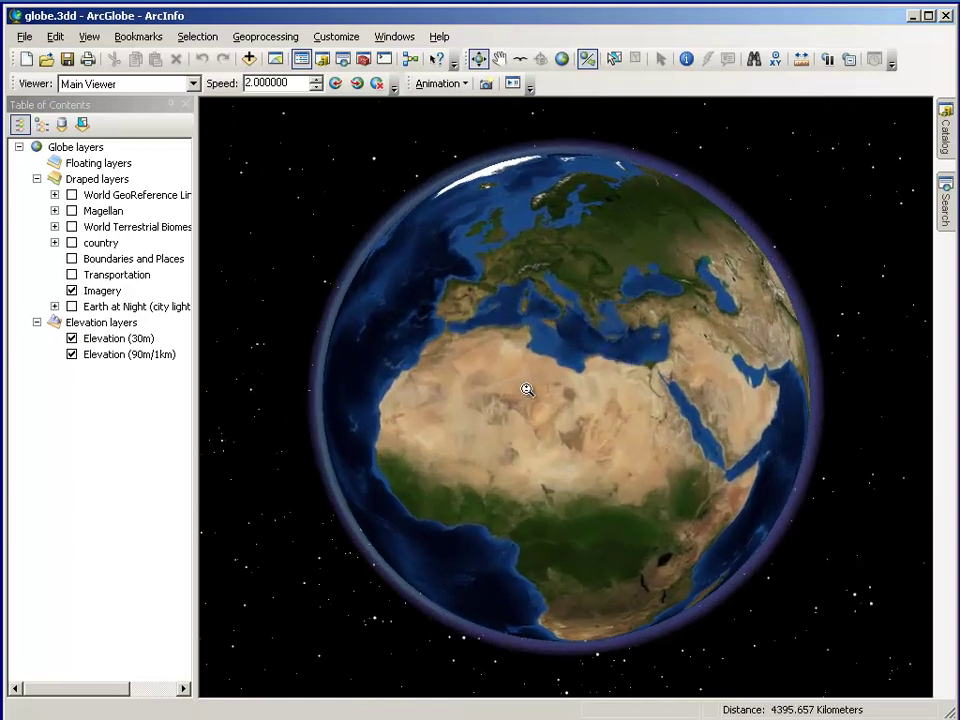
pyautogui.moveTo(479, 399); pyautogui.dragTo(619, 390)
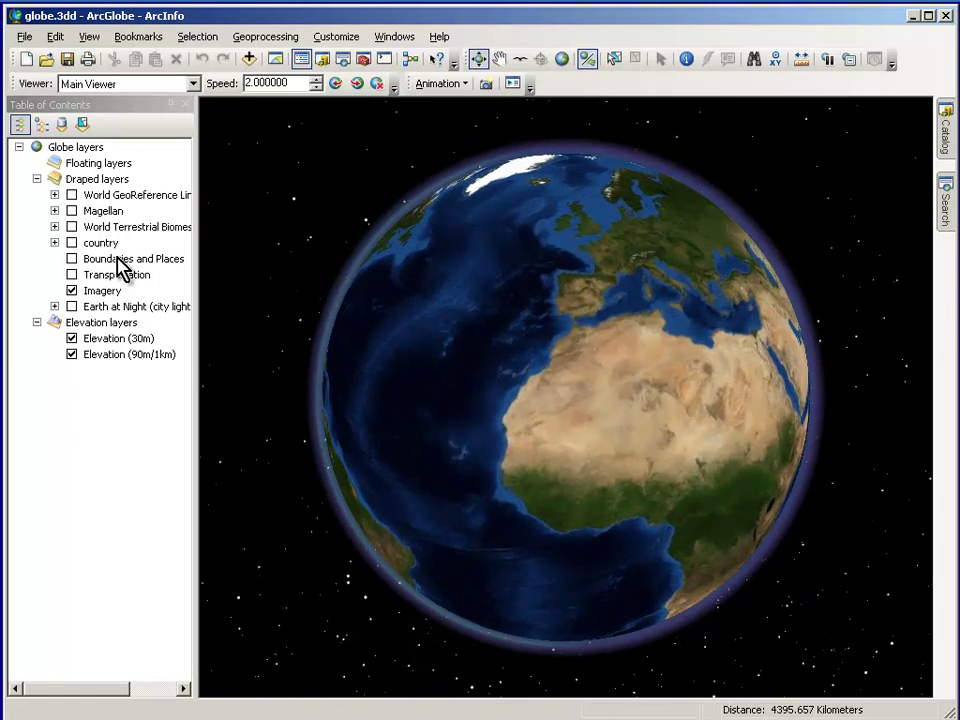
# - Turn on the Magellan route and follow it past South America, Antarctica, Australia and India
pyautogui.click(72, 211)
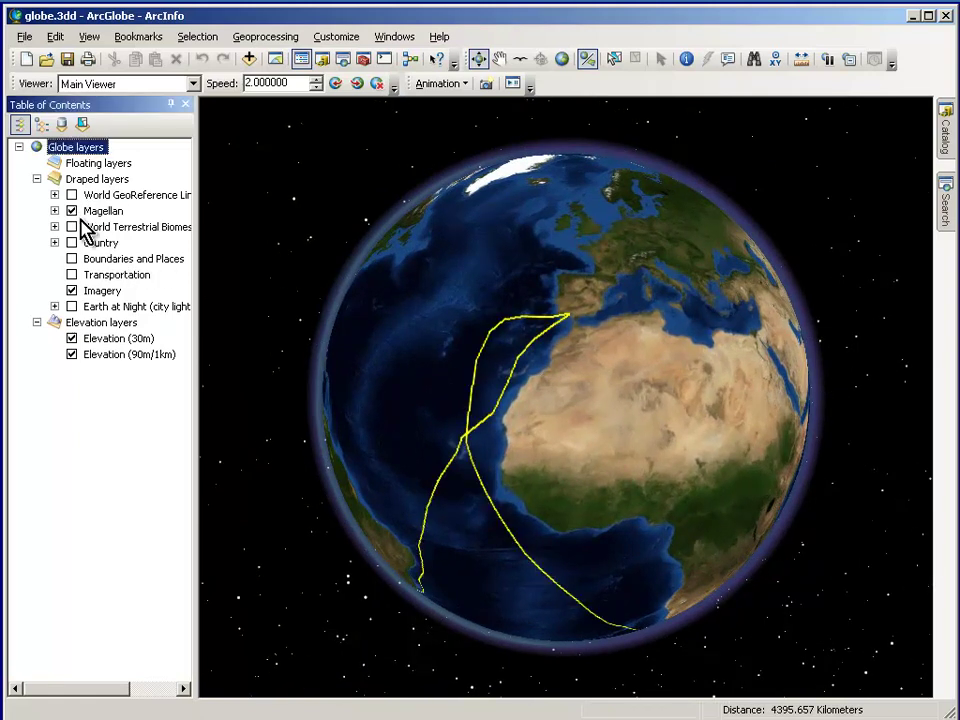
pyautogui.moveTo(421, 469); pyautogui.dragTo(595, 286)
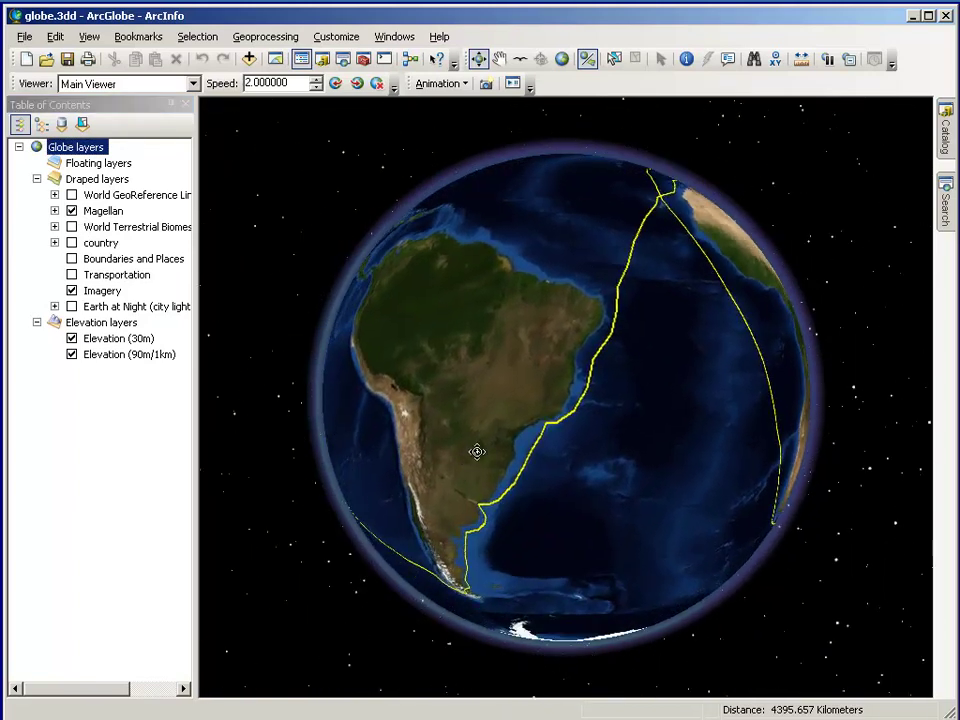
pyautogui.moveTo(476, 450); pyautogui.dragTo(732, 438)
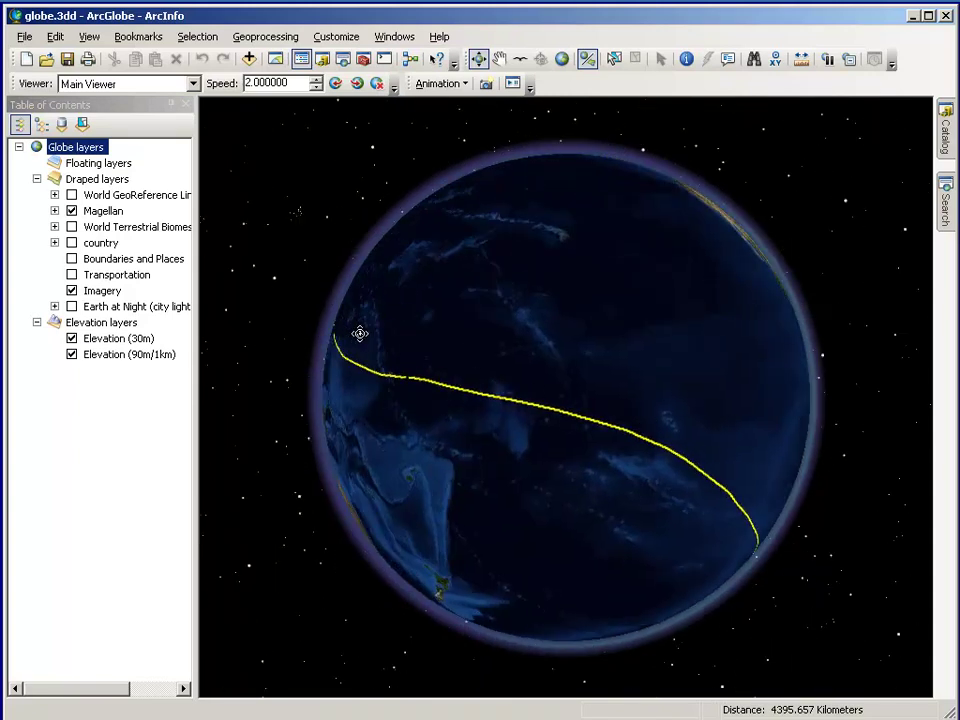
pyautogui.moveTo(485, 352); pyautogui.dragTo(660, 369)
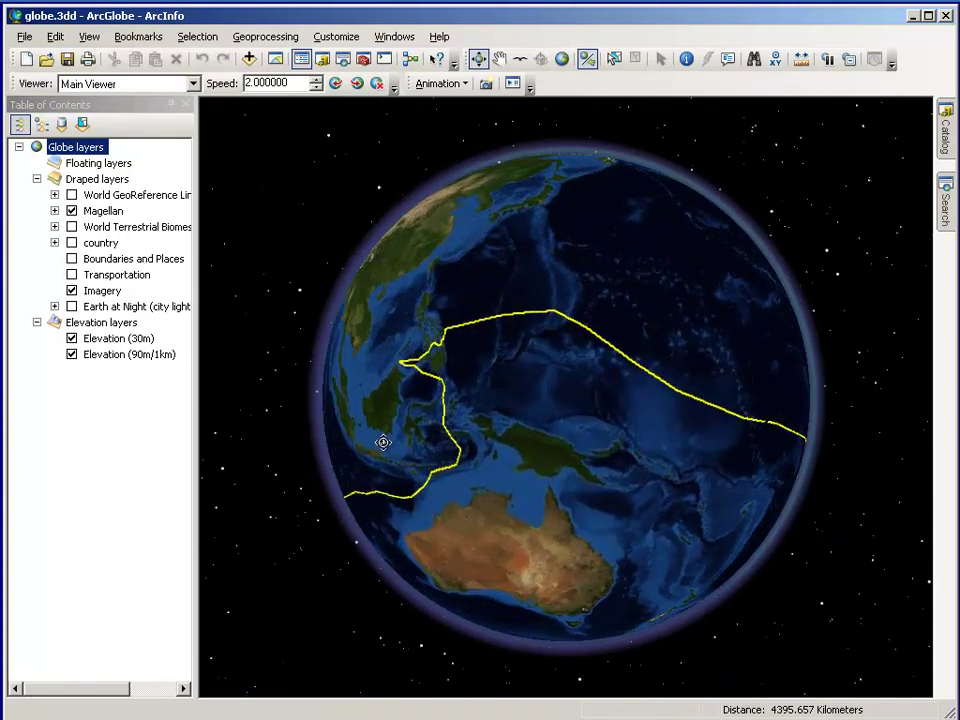
pyautogui.moveTo(370, 427); pyautogui.dragTo(737, 390)
# - Continue rotating past Africa and Madagascar to Europe, the Mediterranean and Greenland
pyautogui.moveTo(388, 374); pyautogui.dragTo(658, 371)
pyautogui.moveTo(442, 309); pyautogui.dragTo(616, 368)
pyautogui.moveTo(510, 289); pyautogui.dragTo(544, 407)
pyautogui.moveTo(588, 351); pyautogui.dragTo(560, 421)
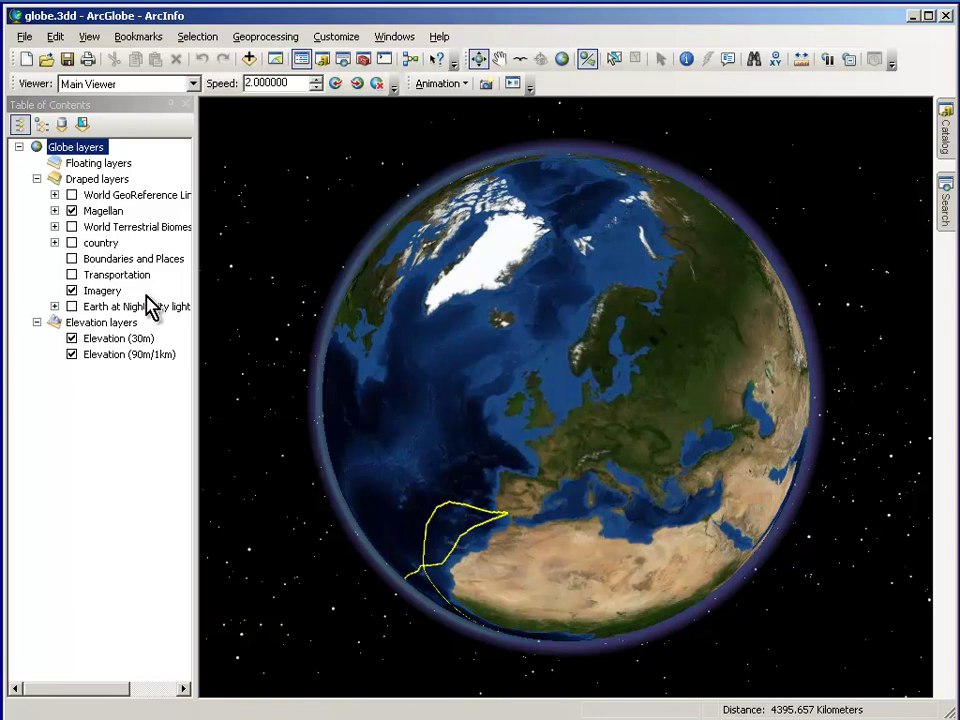
# - Replace the Magellan route with the country layer and turn toward the Indian Ocean
pyautogui.click(71, 211)
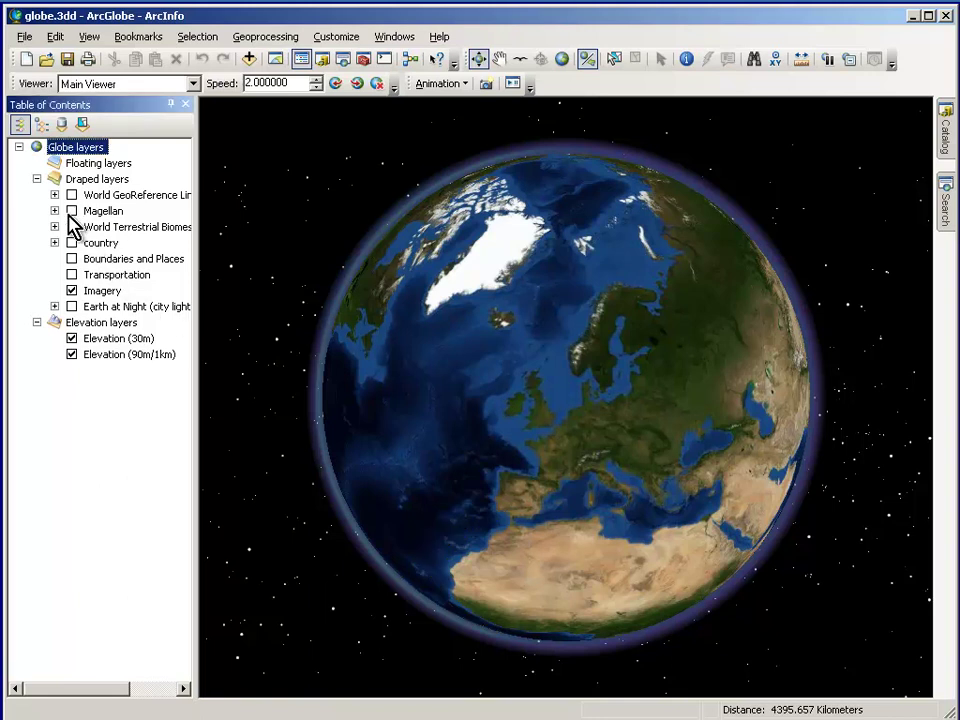
pyautogui.click(71, 243)
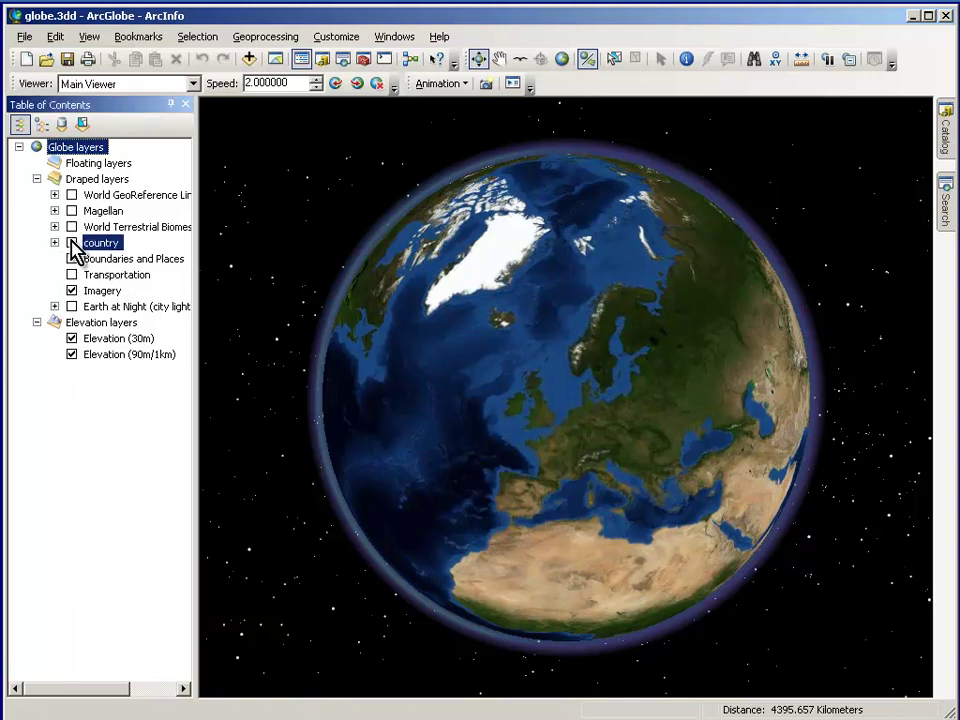
pyautogui.moveTo(564, 453); pyautogui.dragTo(610, 409)
pyautogui.moveTo(679, 424); pyautogui.dragTo(410, 356)
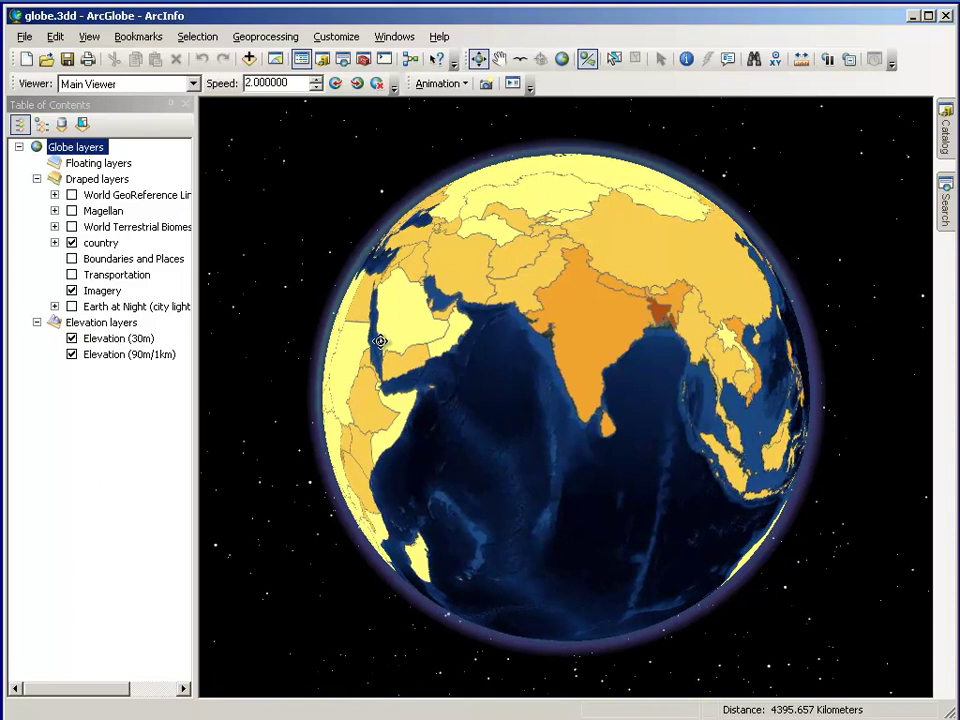
# - Review the country layer's Symbology in Layer Properties and cancel without changes
pyautogui.rightClick(117, 246)
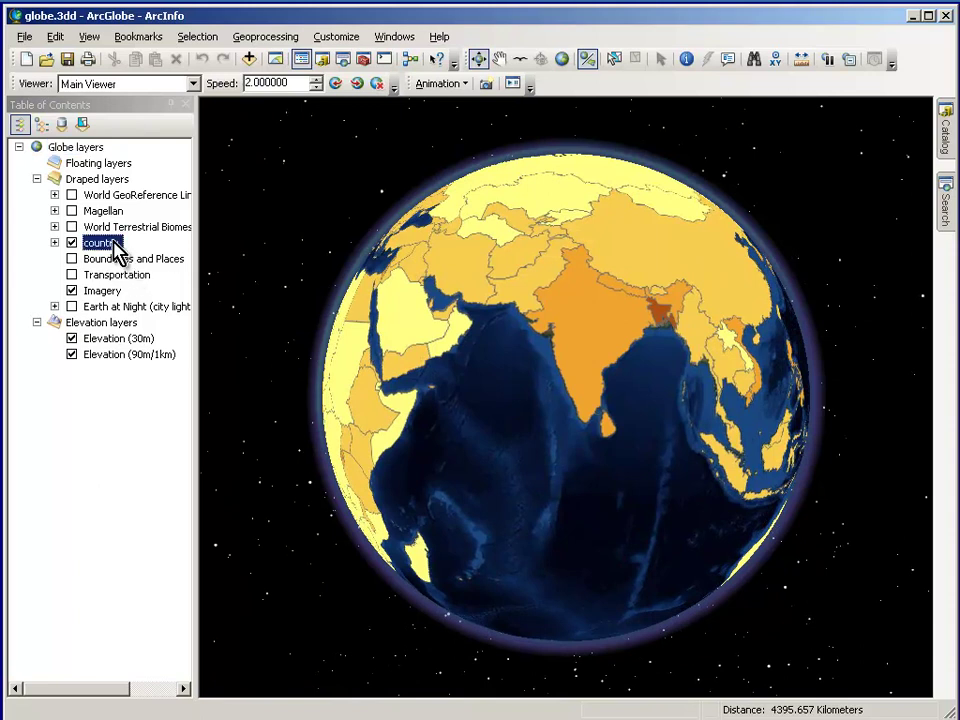
pyautogui.click(163, 588)
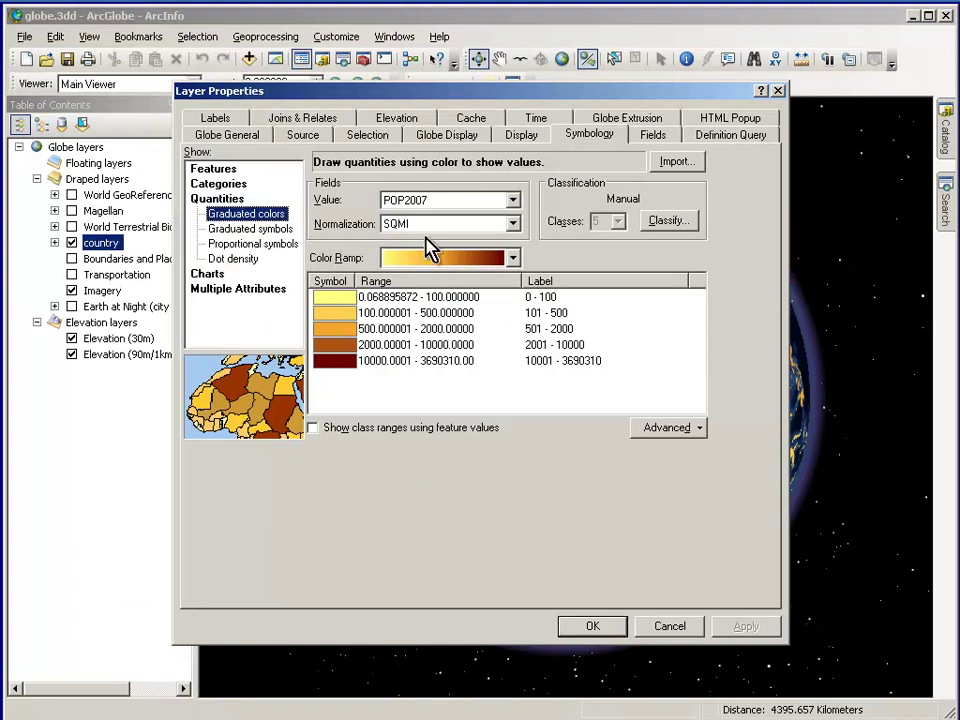
pyautogui.click(664, 627)
# - Spin the globe through East Asia back to Europe, Africa and Arabia
pyautogui.moveTo(628, 416); pyautogui.dragTo(435, 449)
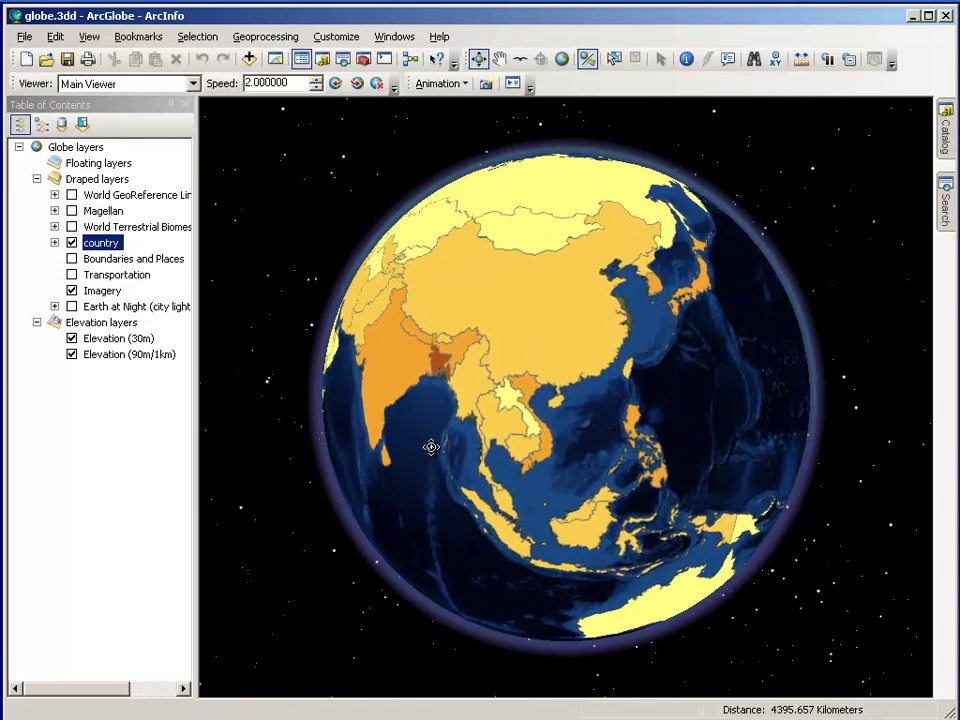
pyautogui.moveTo(527, 393); pyautogui.dragTo(634, 418)
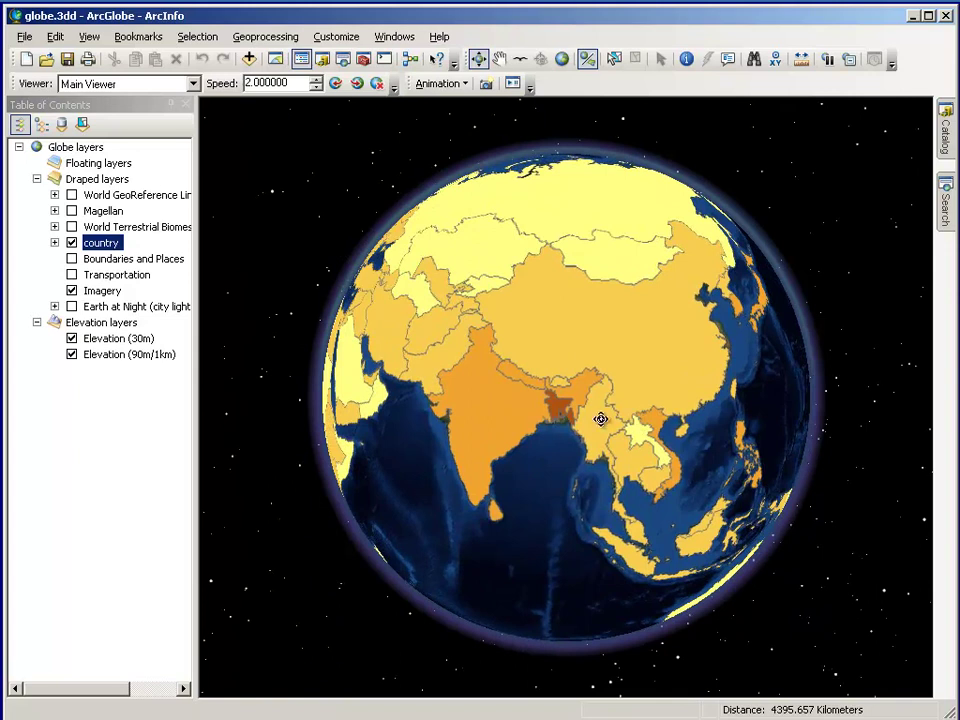
pyautogui.moveTo(518, 418); pyautogui.dragTo(658, 403)
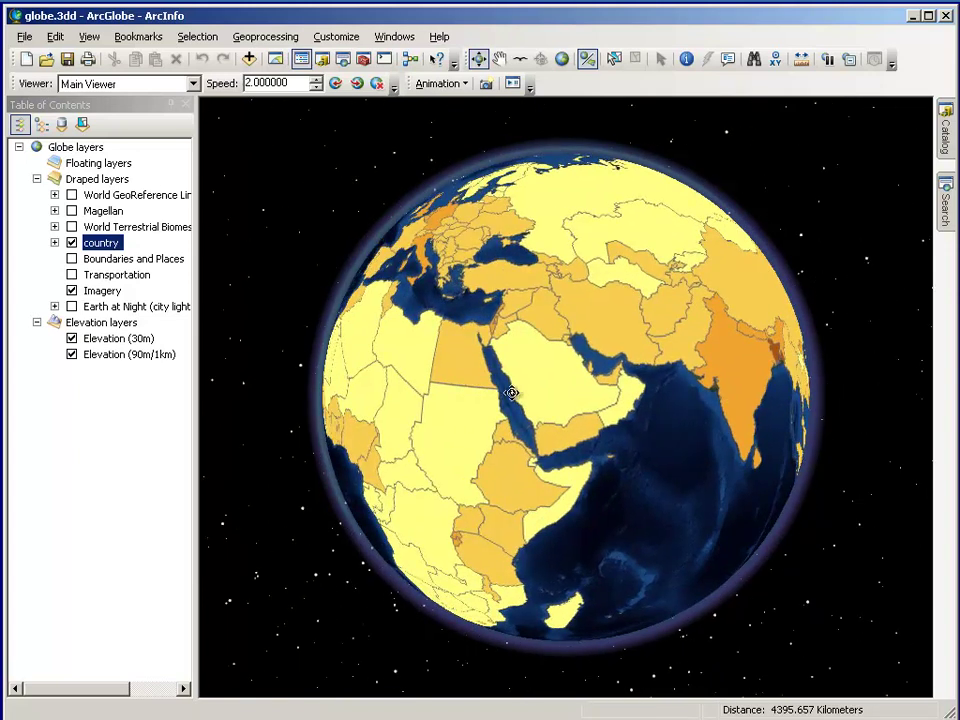
pyautogui.moveTo(480, 384); pyautogui.dragTo(637, 401)
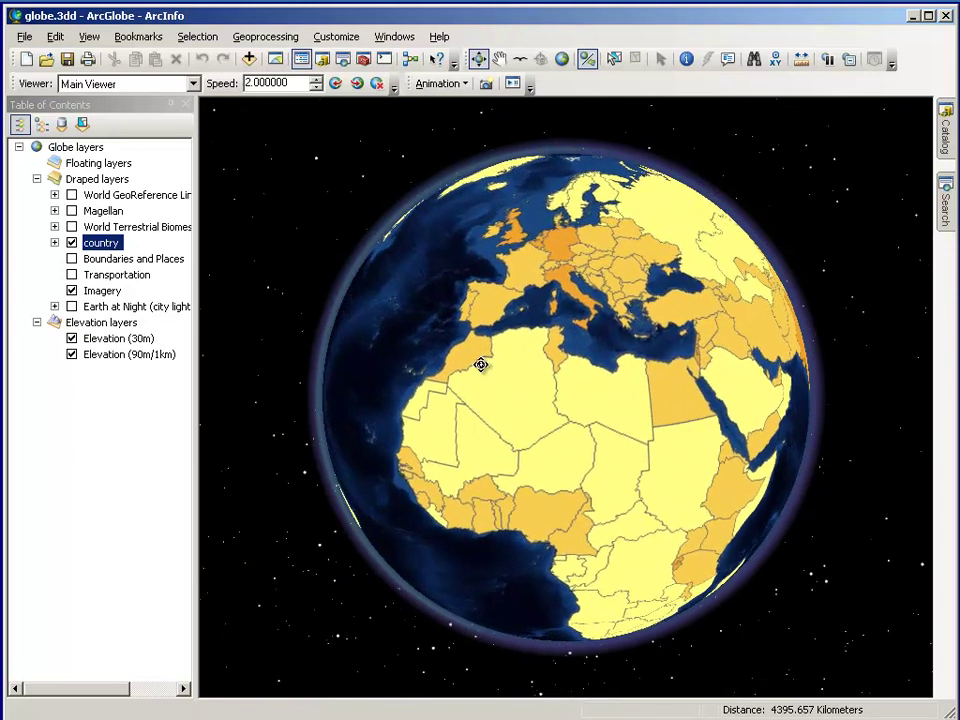
# - Replace the country layer with World Terrestrial Biomes and spin toward India and China
pyautogui.click(71, 243)
pyautogui.click(71, 227)
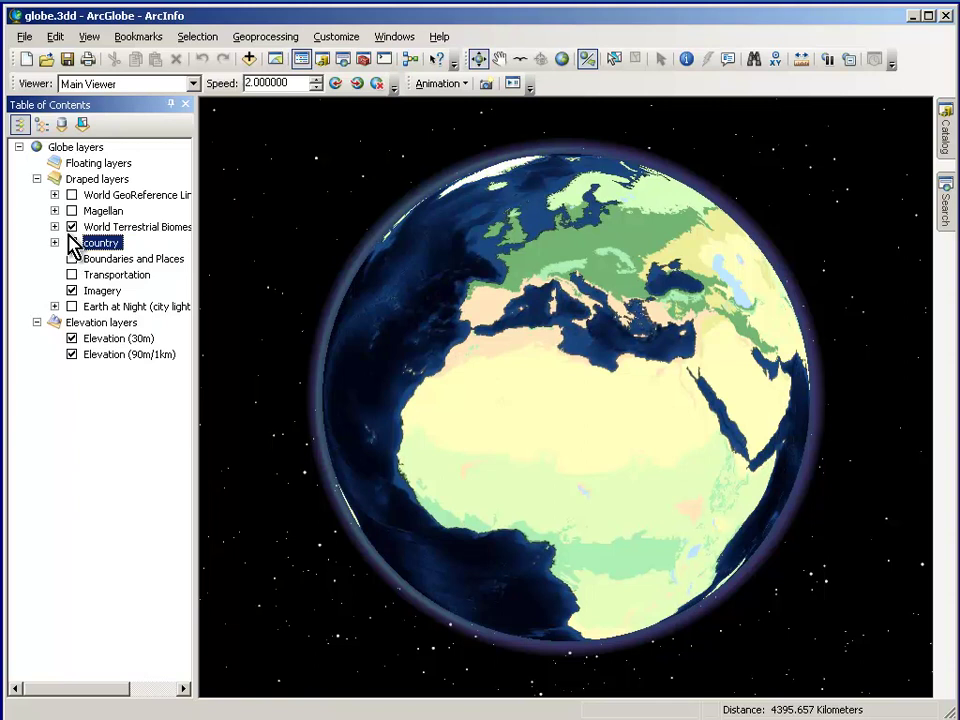
pyautogui.moveTo(568, 401); pyautogui.dragTo(454, 390)
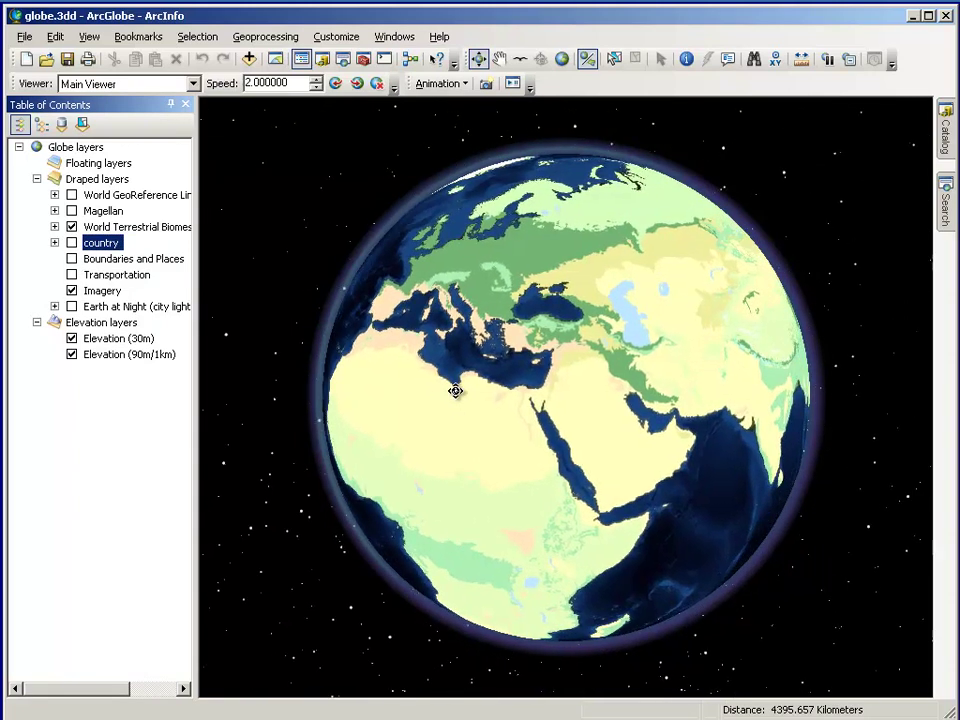
pyautogui.moveTo(607, 384); pyautogui.dragTo(476, 390)
pyautogui.moveTo(632, 394); pyautogui.dragTo(478, 386)
# - Keep rotating past Japan and Australia until the Americas face the viewer
pyautogui.moveTo(705, 364); pyautogui.dragTo(495, 357)
pyautogui.moveTo(657, 429); pyautogui.dragTo(489, 276)
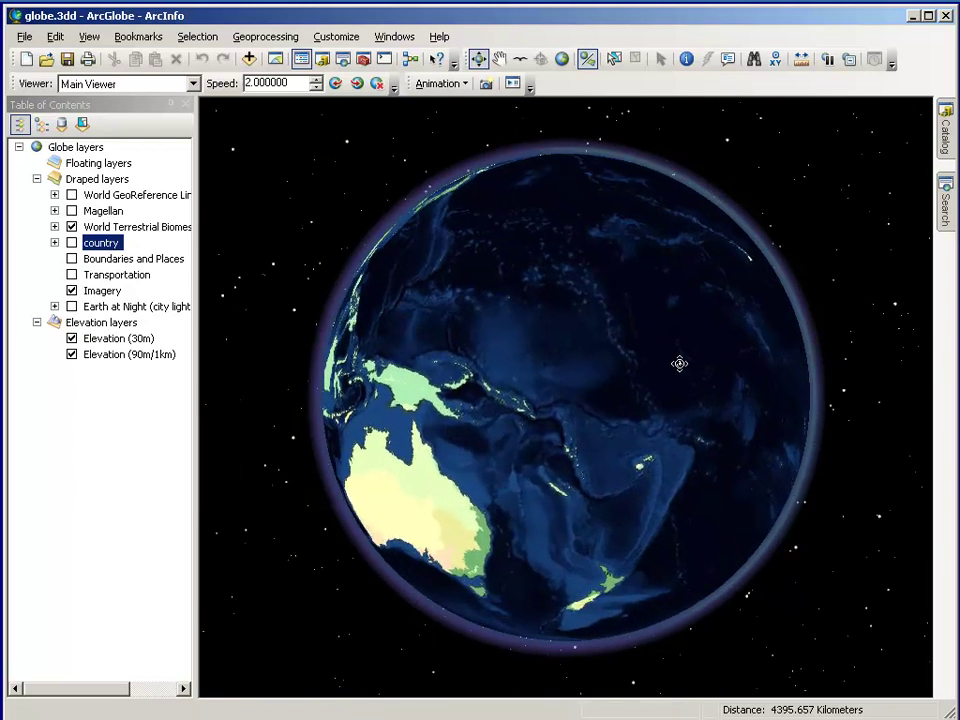
pyautogui.moveTo(729, 378); pyautogui.dragTo(491, 334)
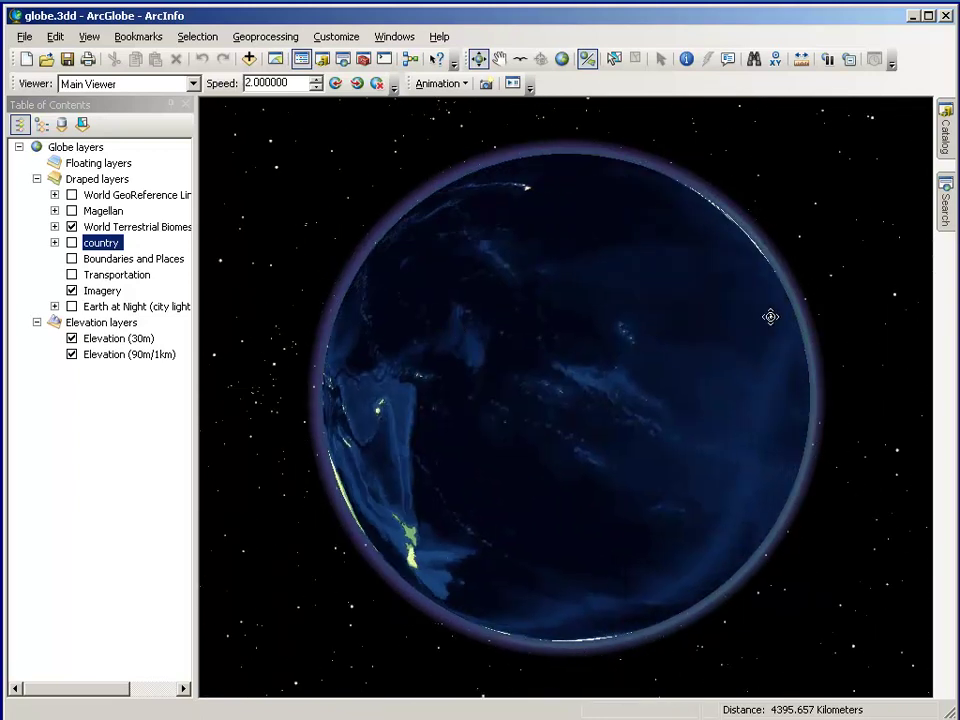
pyautogui.moveTo(770, 316); pyautogui.dragTo(516, 420)
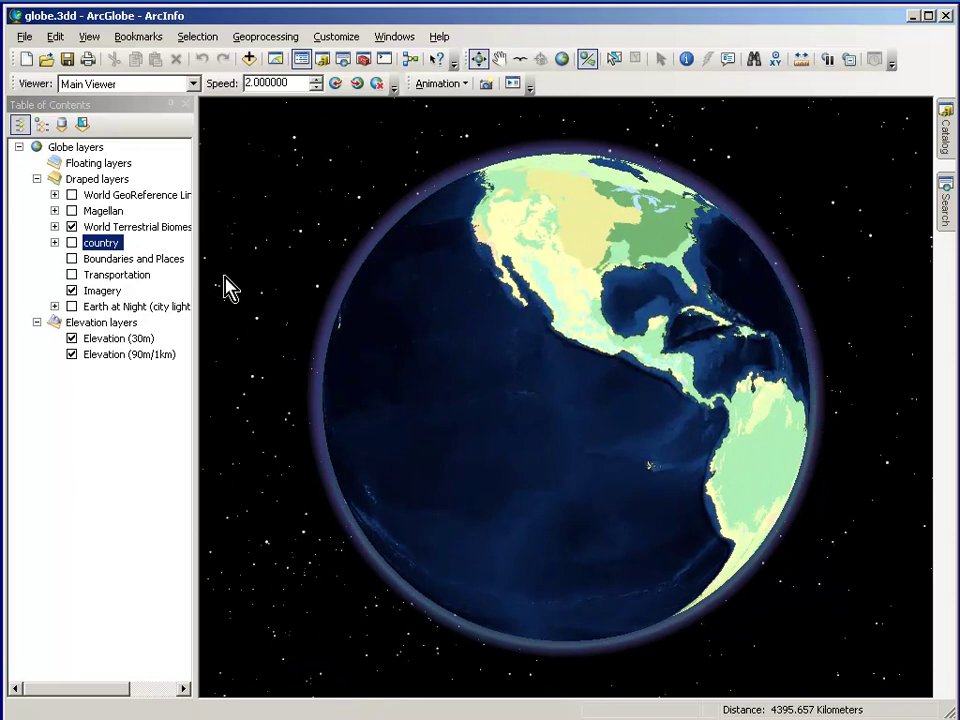
# - Turn on World GeoReference lines and tilt to bring North America and the Arctic into view
pyautogui.click(71, 195)
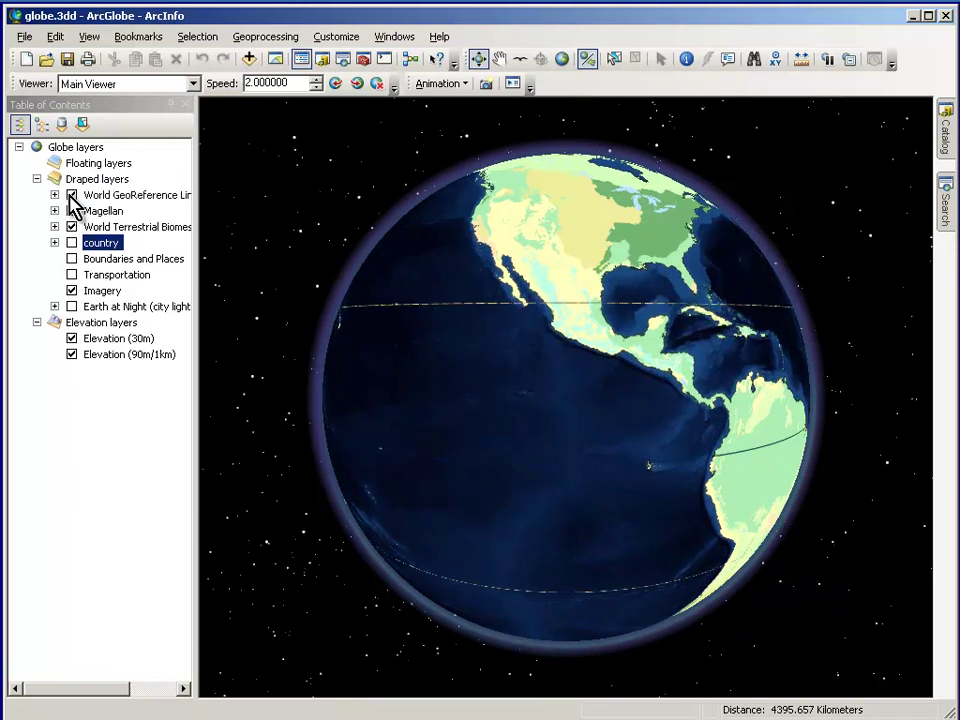
pyautogui.moveTo(574, 452); pyautogui.dragTo(573, 516)
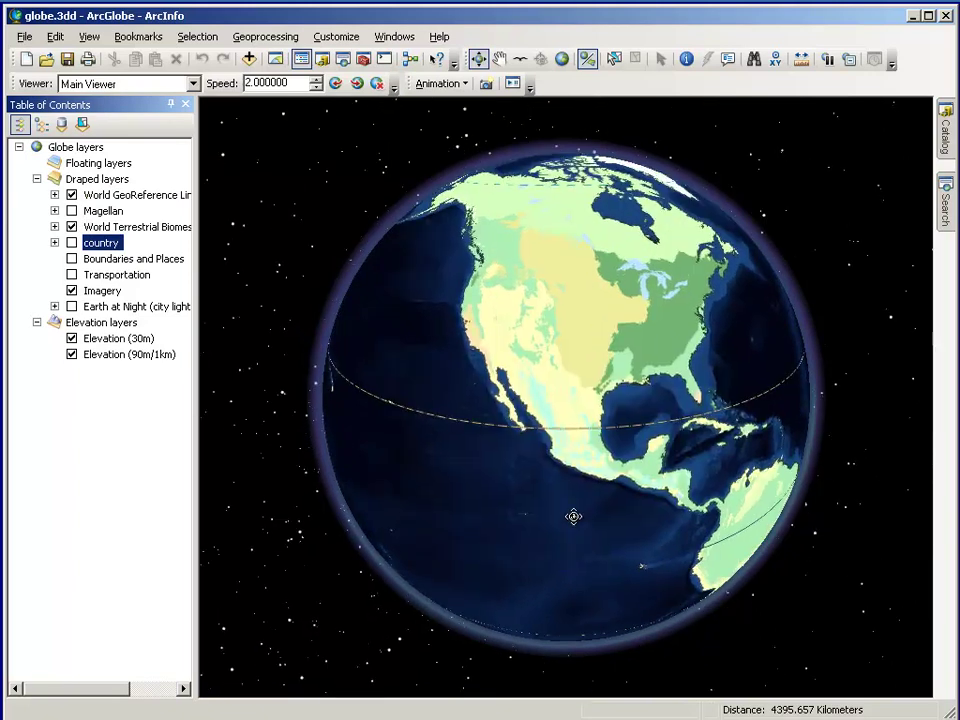
pyautogui.moveTo(547, 321); pyautogui.dragTo(596, 407)
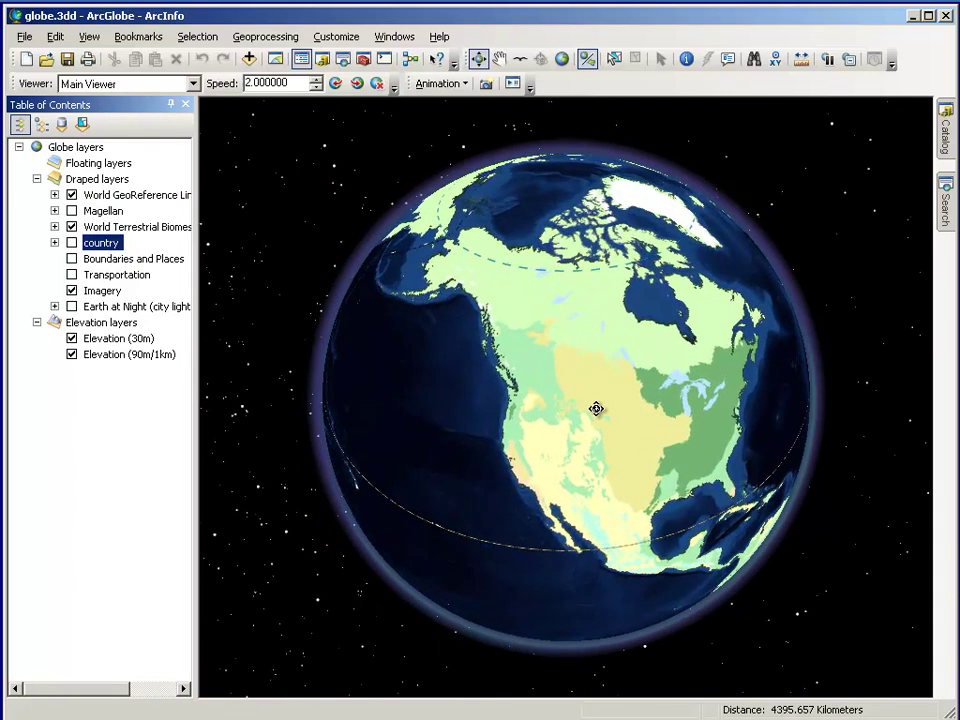
# - Hide Biomes and Imagery, turn on Earth at Night, and bring Central America into view
pyautogui.click(72, 227)
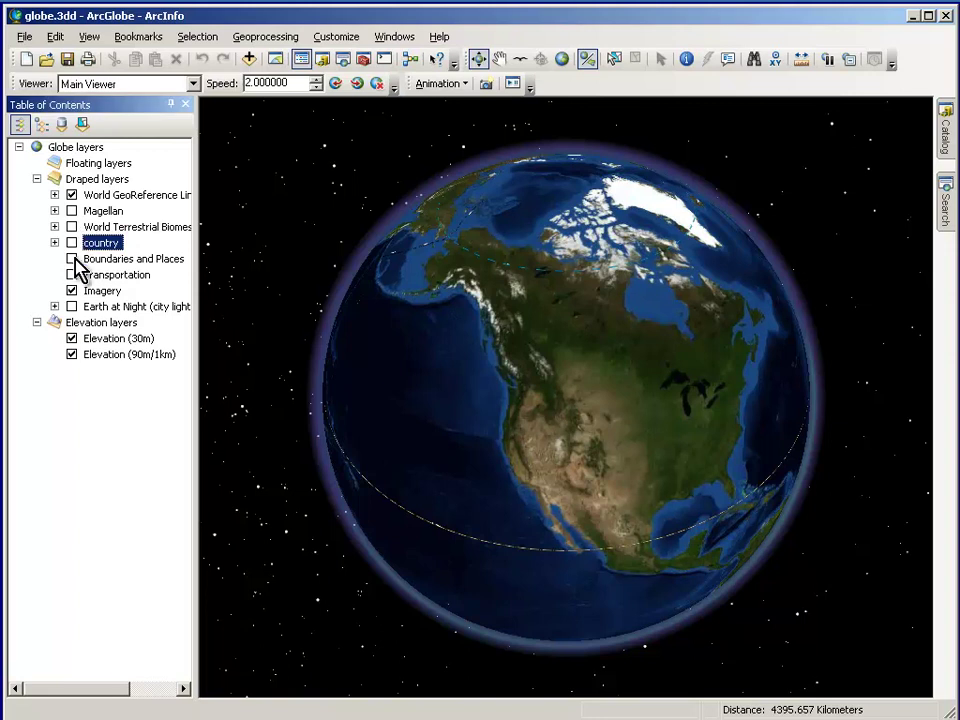
pyautogui.click(71, 306)
pyautogui.click(71, 291)
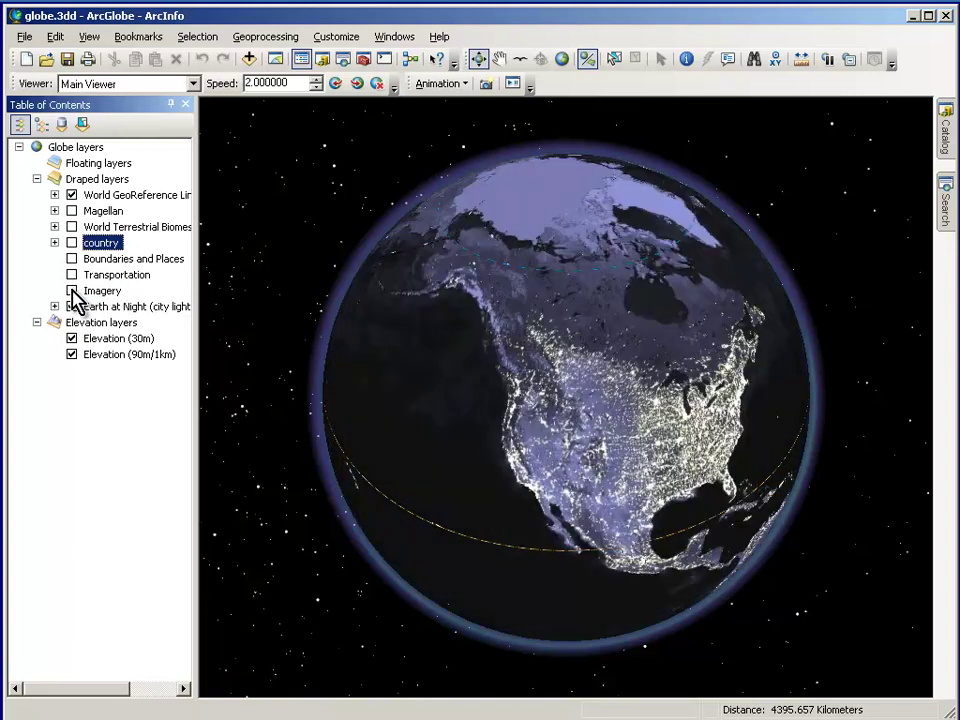
pyautogui.moveTo(636, 481); pyautogui.dragTo(521, 447)
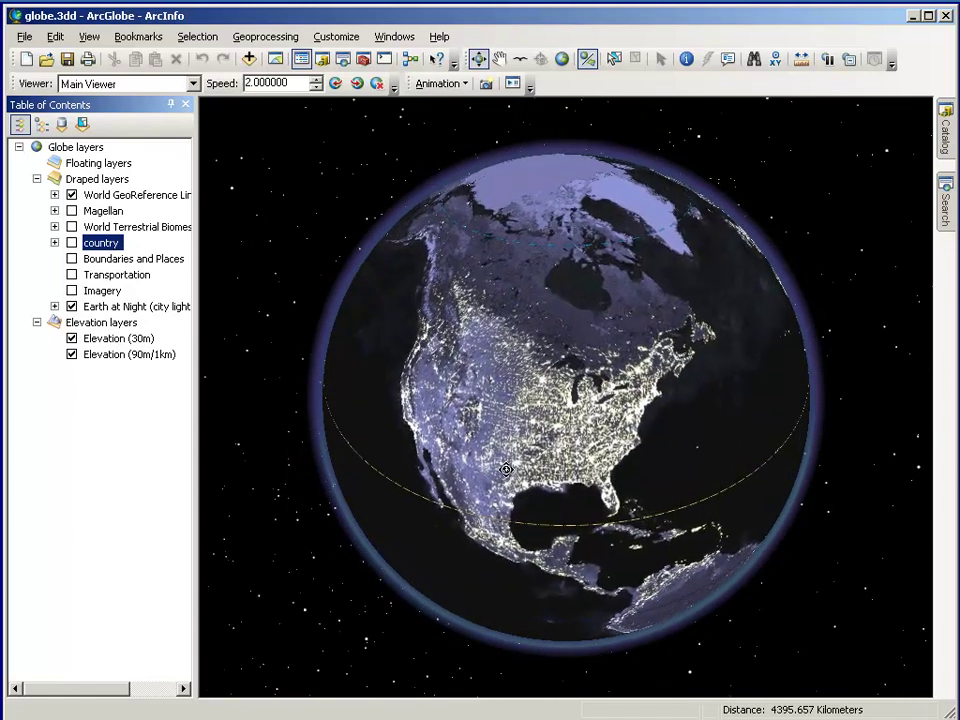
# - Capture the full-extent globe, then a zoomed North America view, as the first flyby frames
pyautogui.click(561, 60)
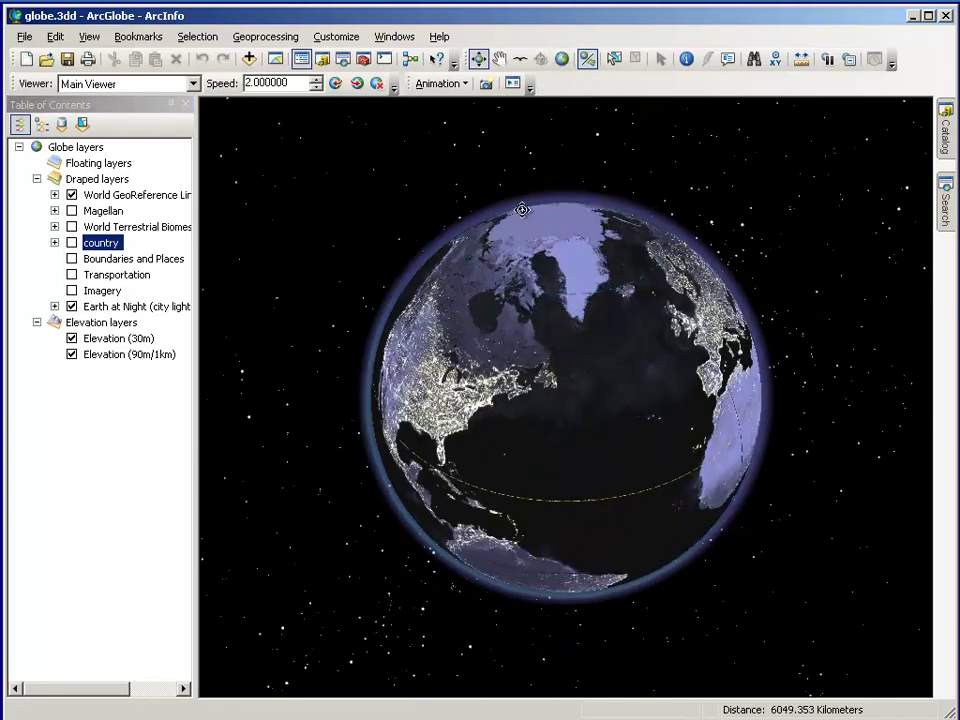
pyautogui.click(488, 86)
pyautogui.moveTo(467, 396); pyautogui.dragTo(651, 405)
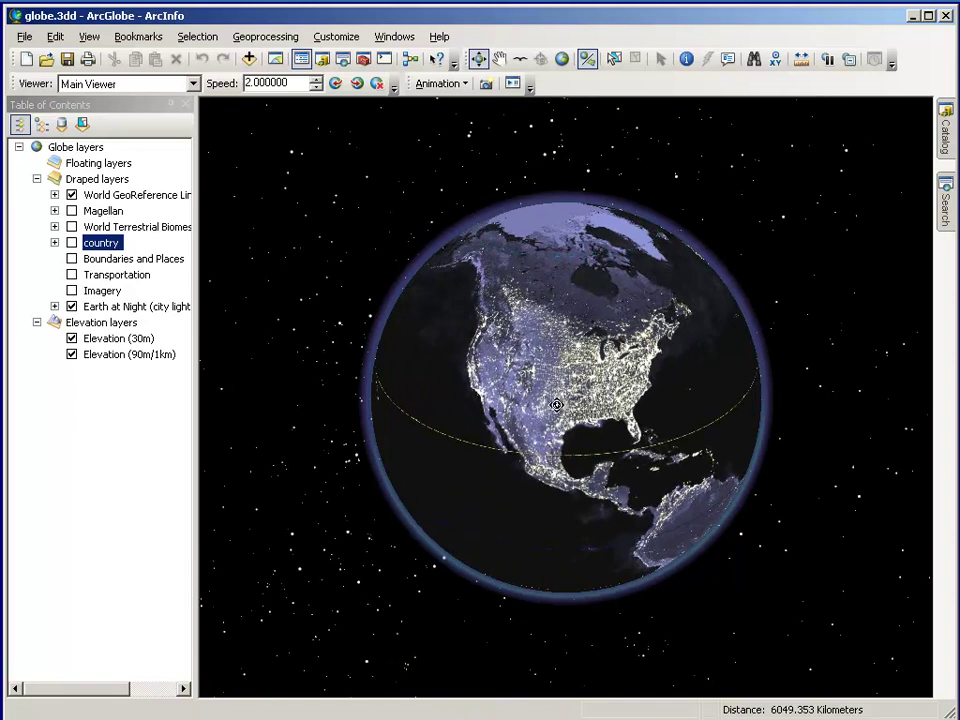
pyautogui.scroll(5, 556, 404)
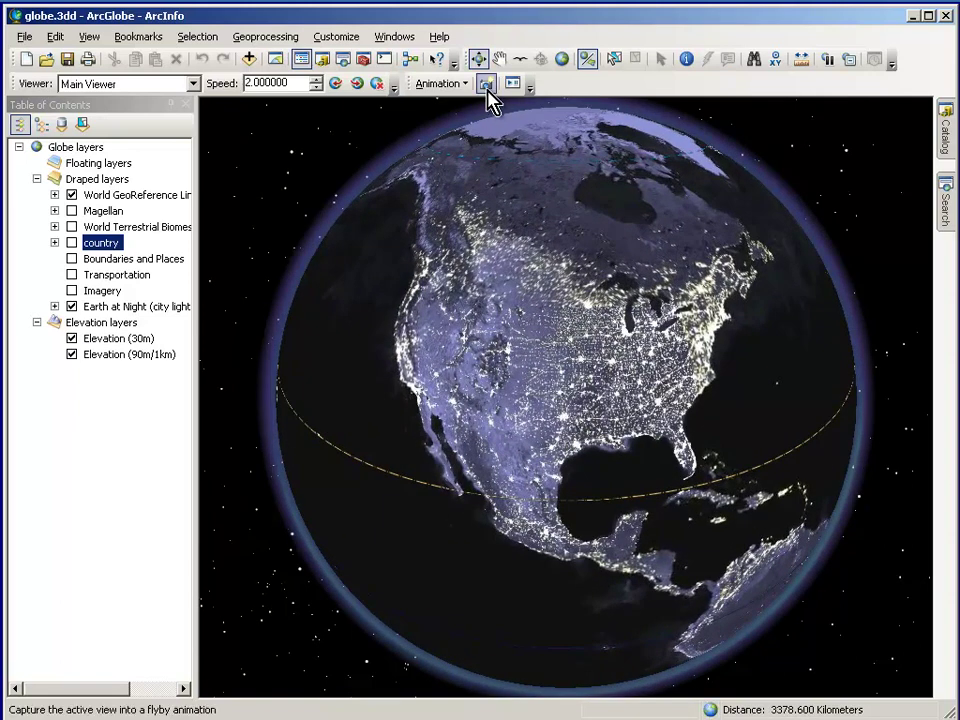
pyautogui.click(489, 97)
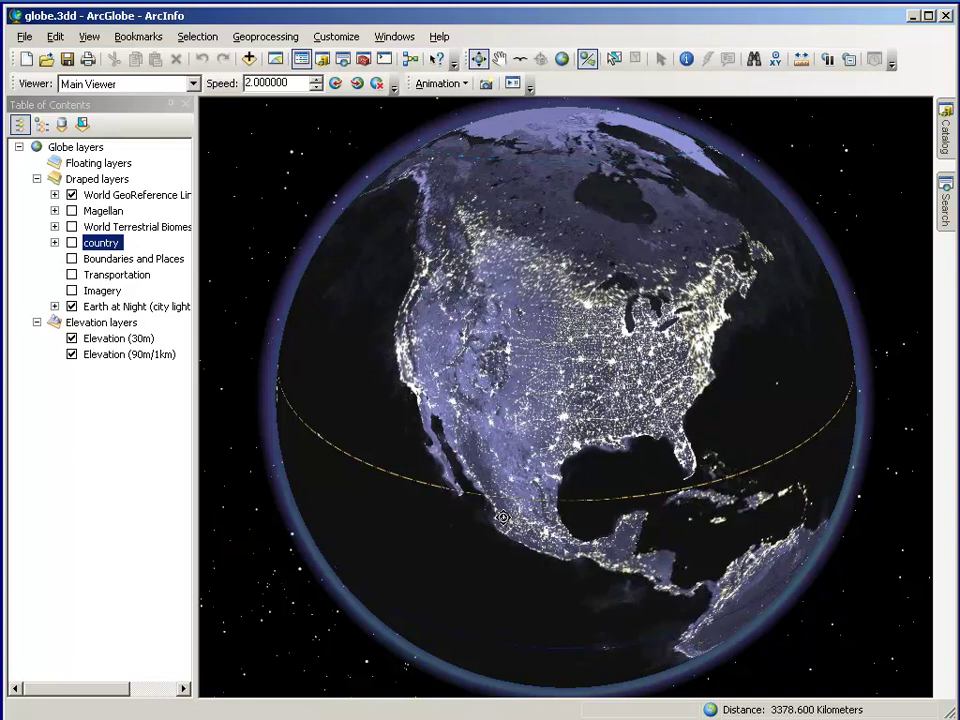
# - In surface navigation, tilt low over Mexico, zoom in and capture the final frame
pyautogui.moveTo(503, 517); pyautogui.dragTo(567, 381)
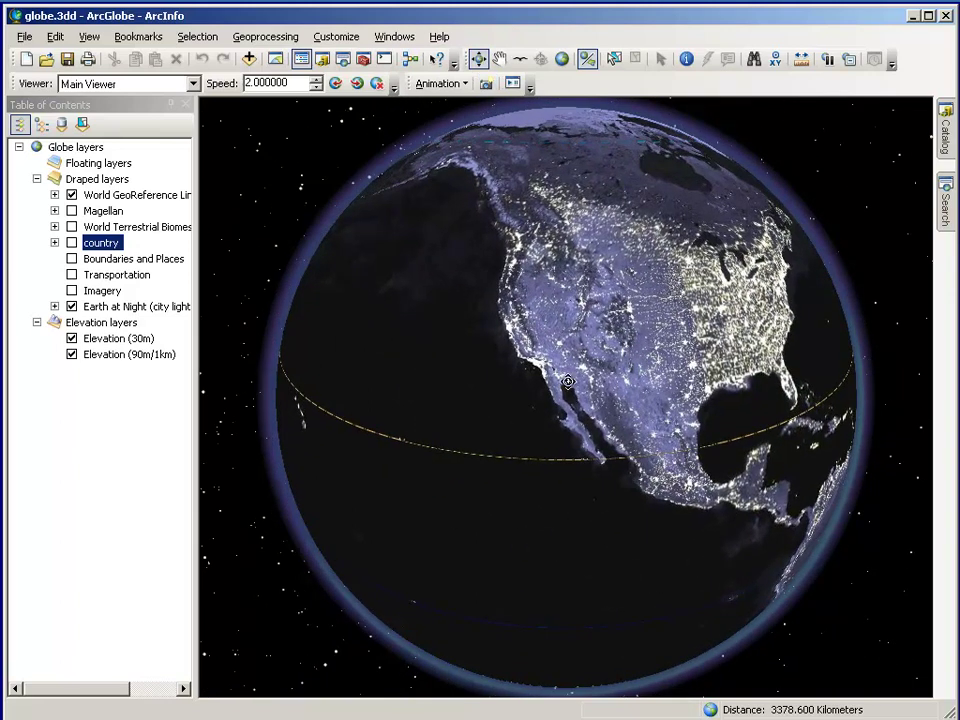
pyautogui.scroll(4, 564, 397)
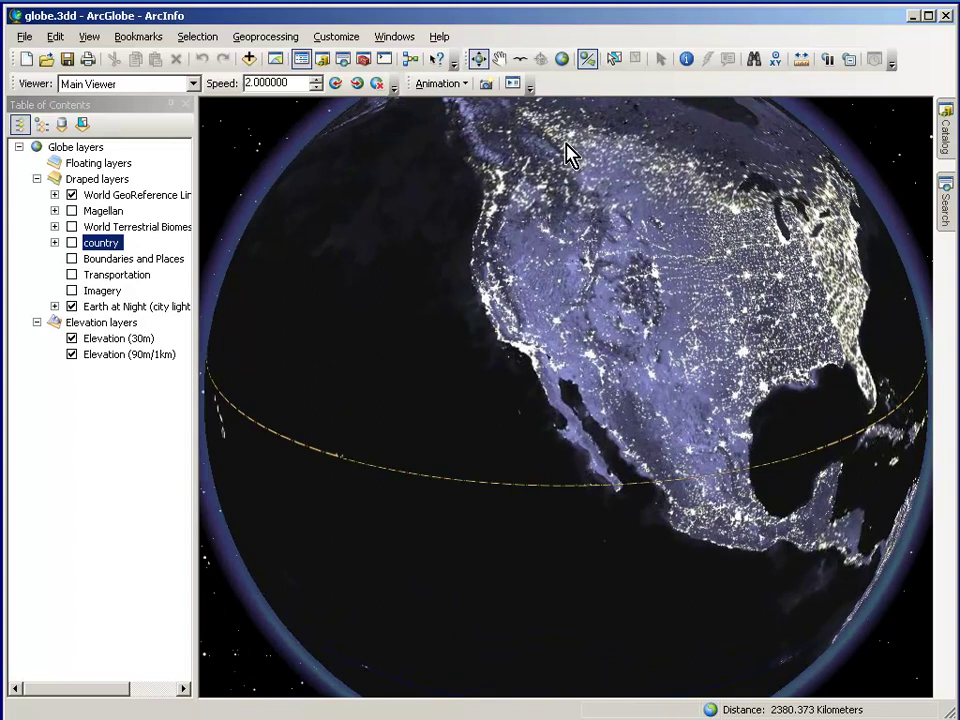
pyautogui.click(587, 60)
pyautogui.moveTo(562, 315); pyautogui.dragTo(548, 322)
pyautogui.scroll(2, 548, 322)
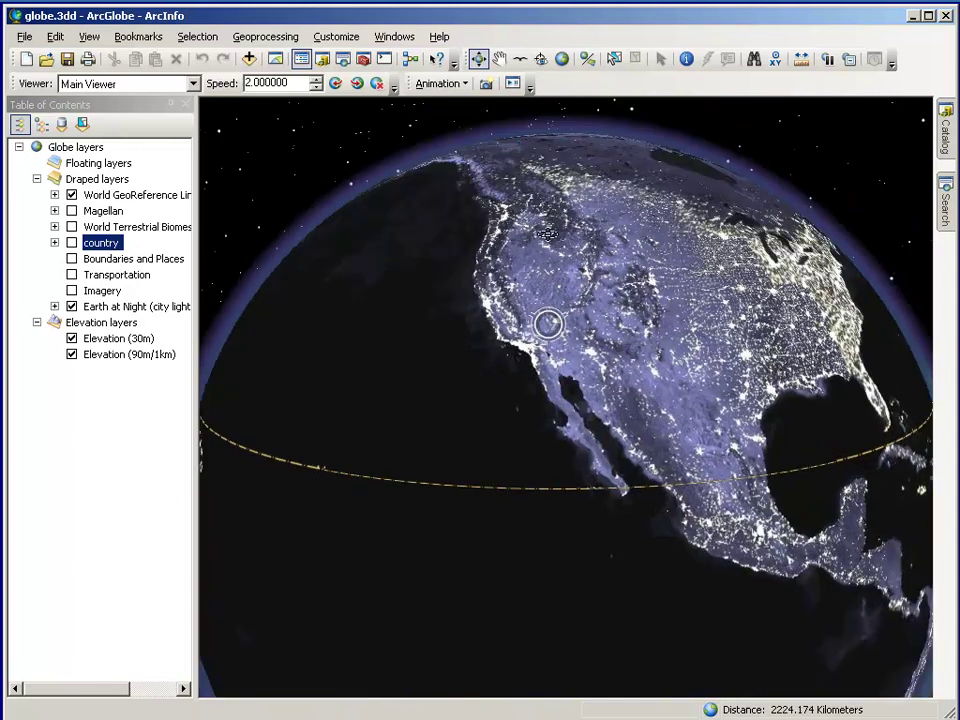
pyautogui.scroll(4, 548, 322)
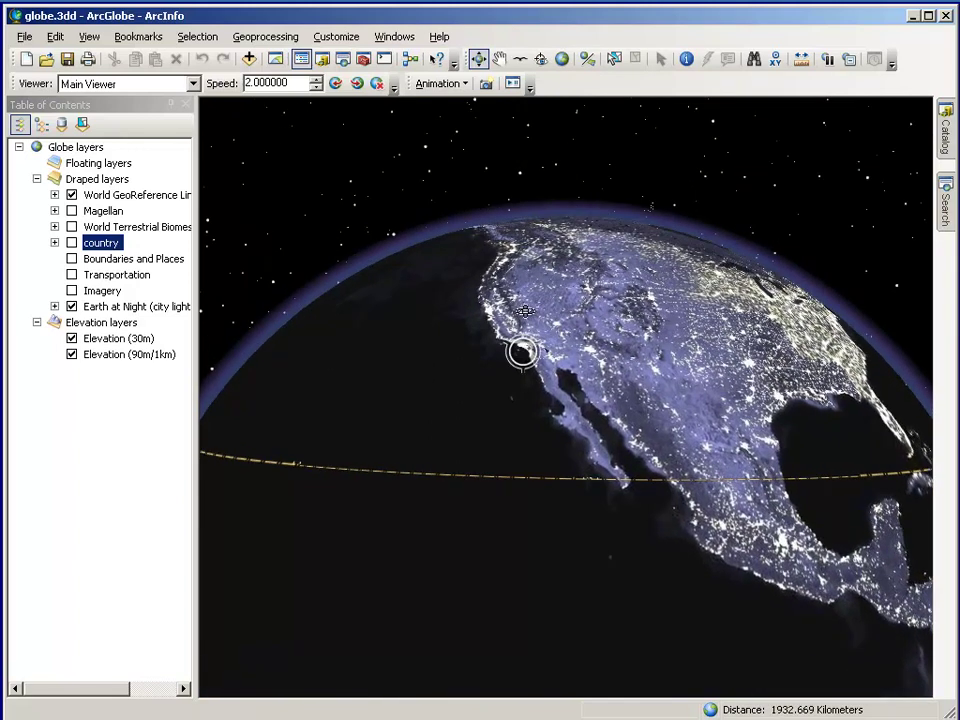
pyautogui.scroll(4, 524, 312)
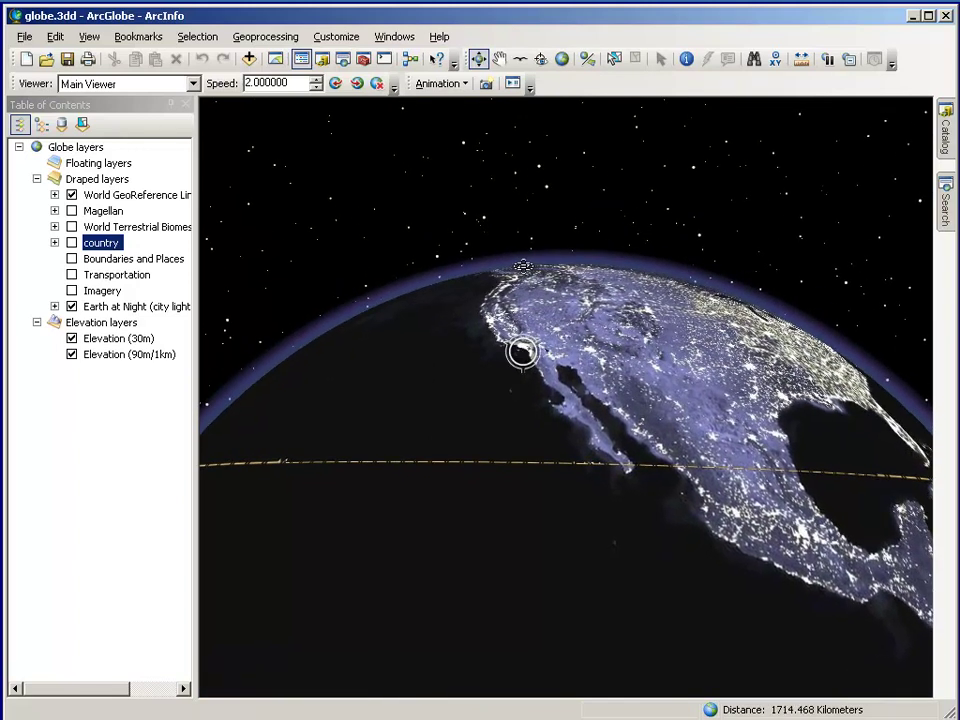
pyautogui.click(487, 84)
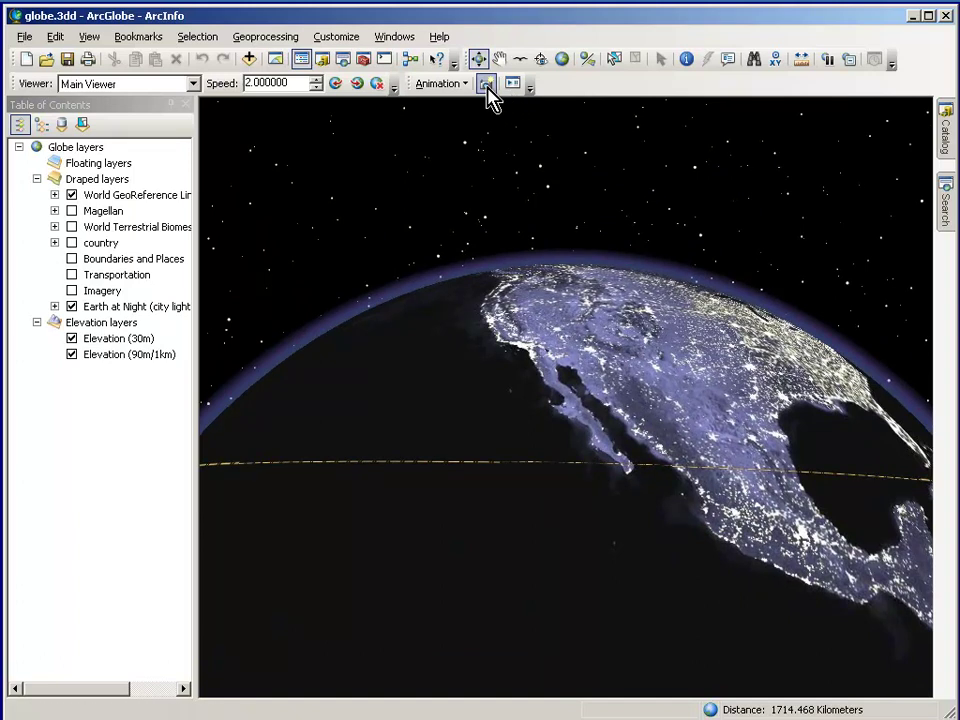
# - Open Animation Controls and play the captured flyby
pyautogui.click(512, 85)
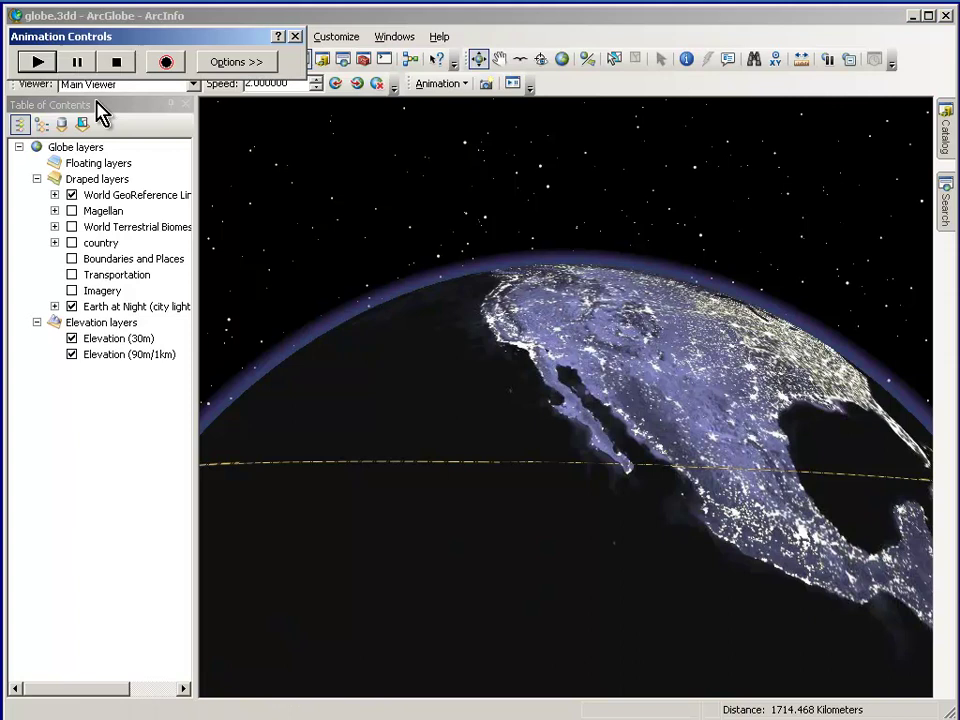
pyautogui.click(40, 62)
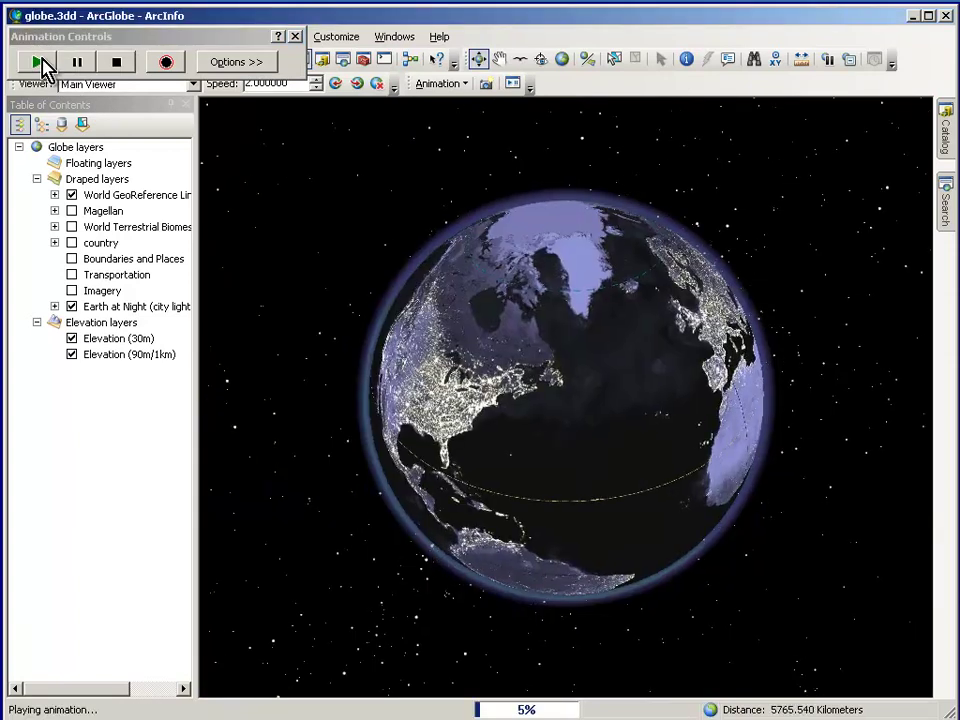